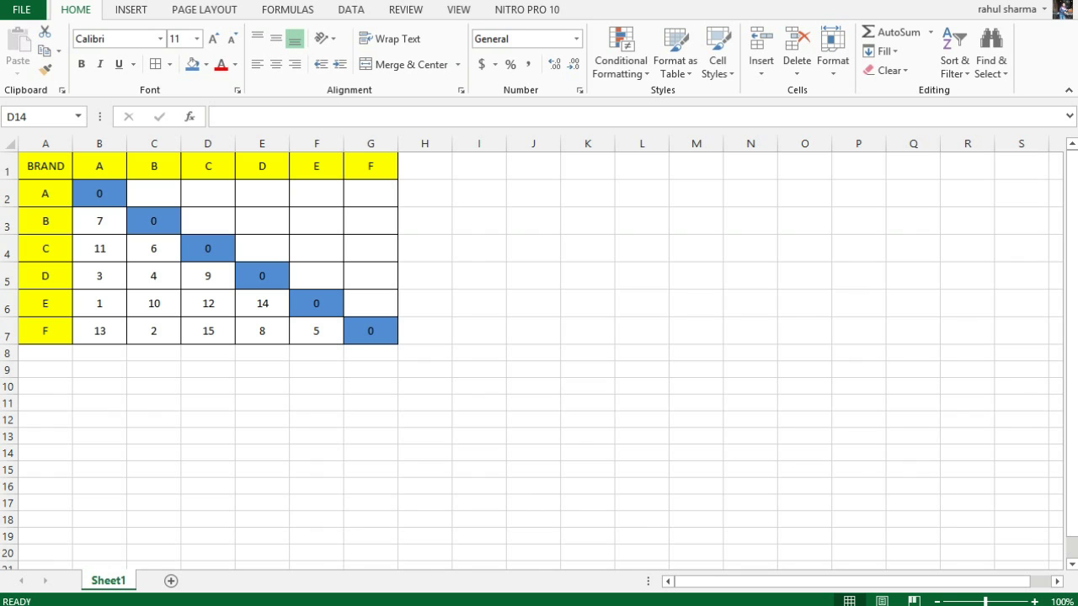
- Examine the brand labels A to F in column A and across the header row
click(45, 276)
click(46, 304)
click(46, 331)
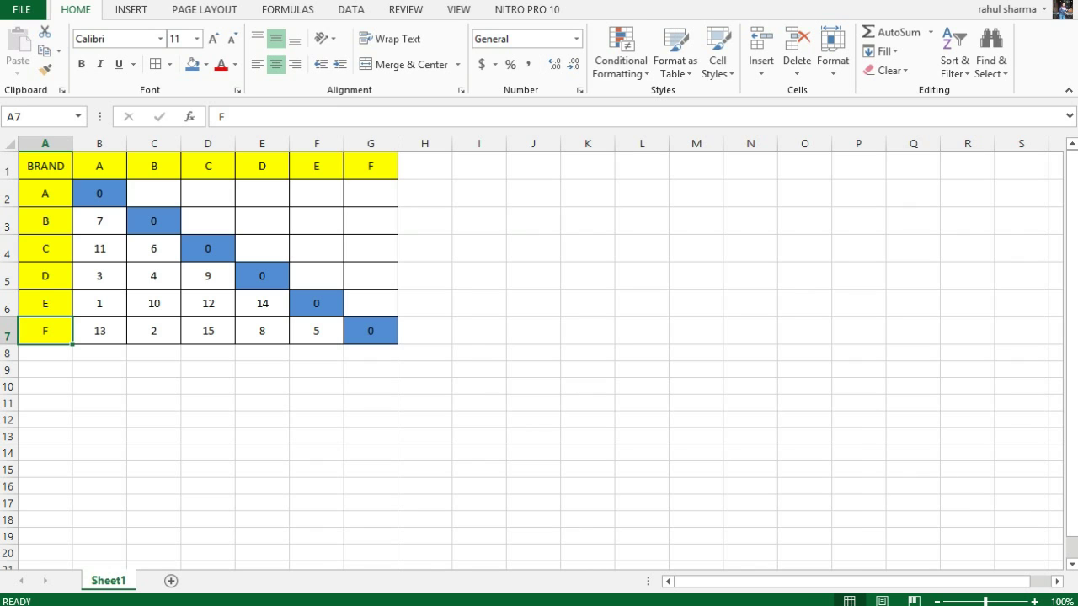
drag(46, 193, 46, 330)
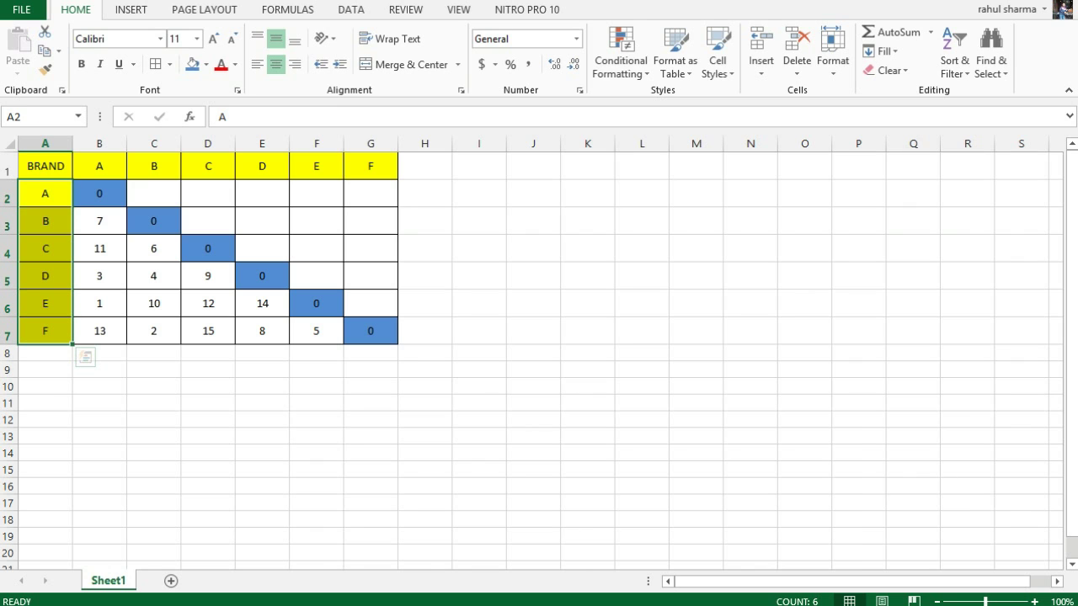
drag(46, 192, 45, 331)
drag(99, 165, 370, 166)
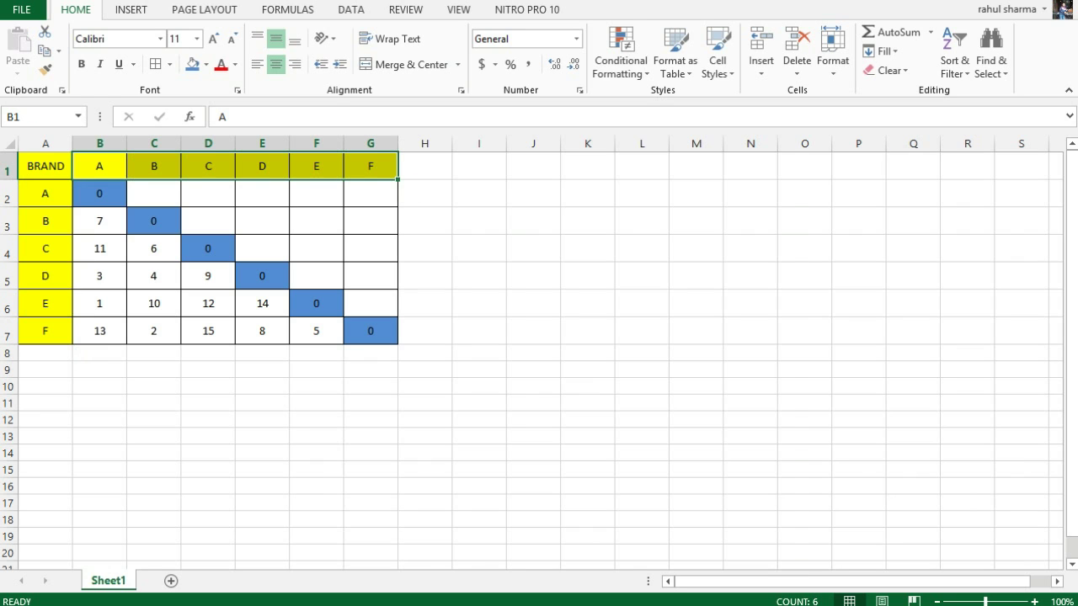
click(642, 369)
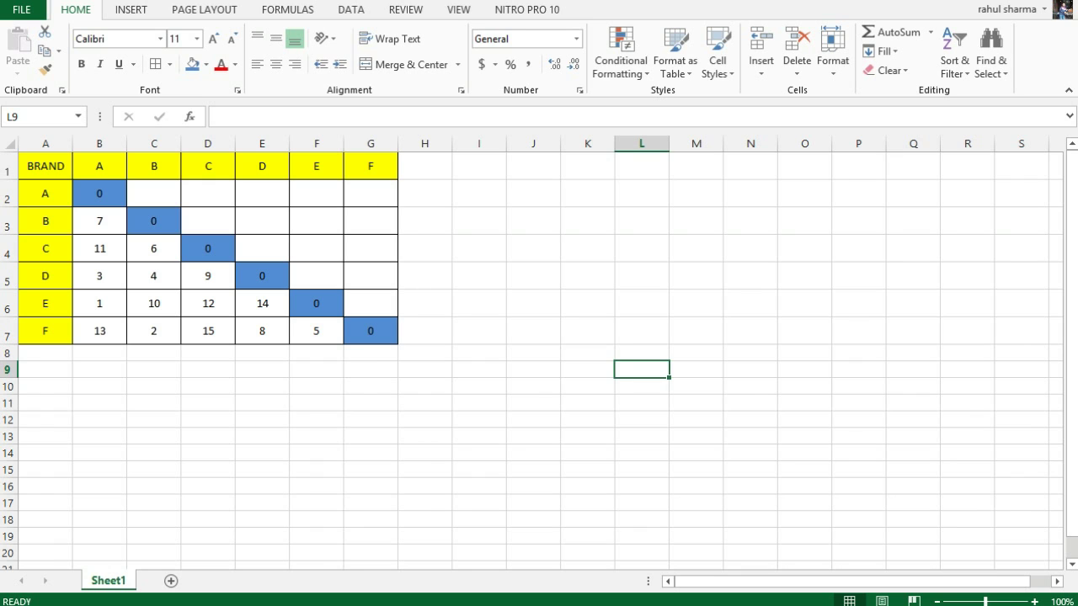
- Examine the pairwise rank values for brands E and A, F and B, and F and C
click(99, 304)
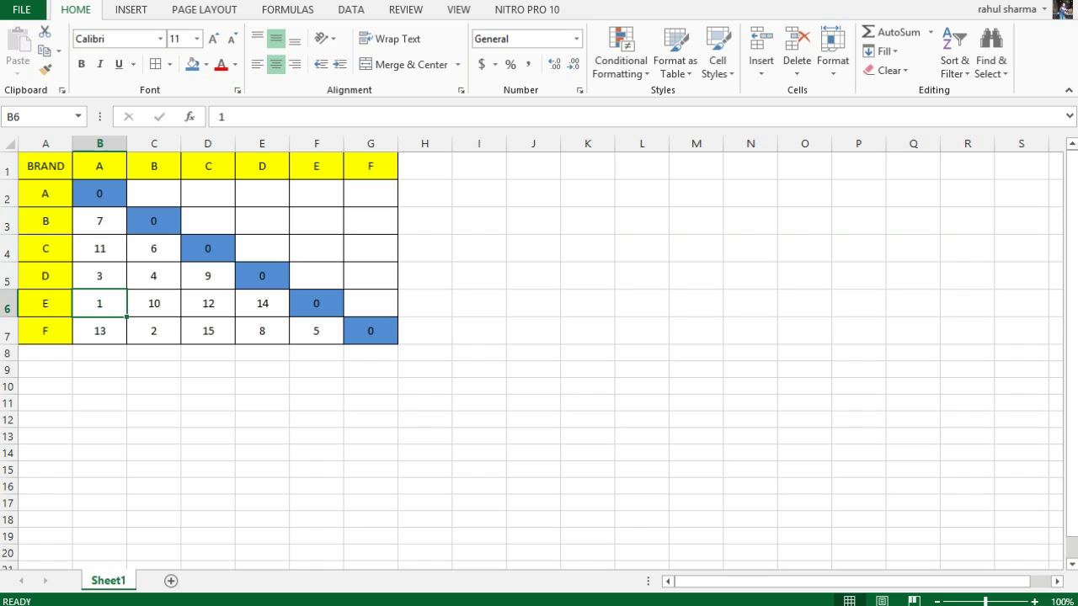
click(100, 166)
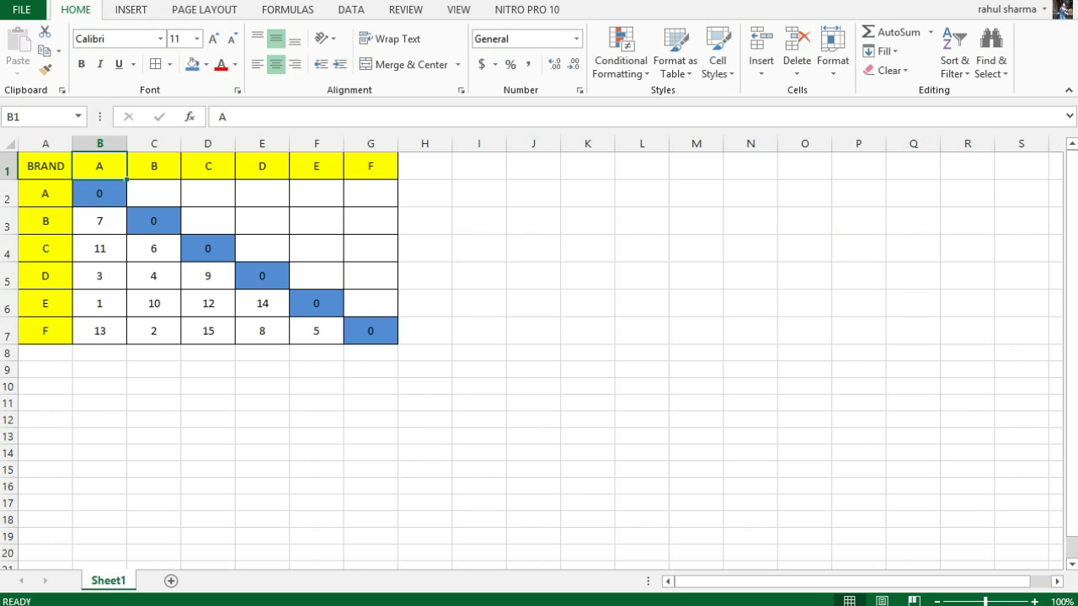
click(100, 303)
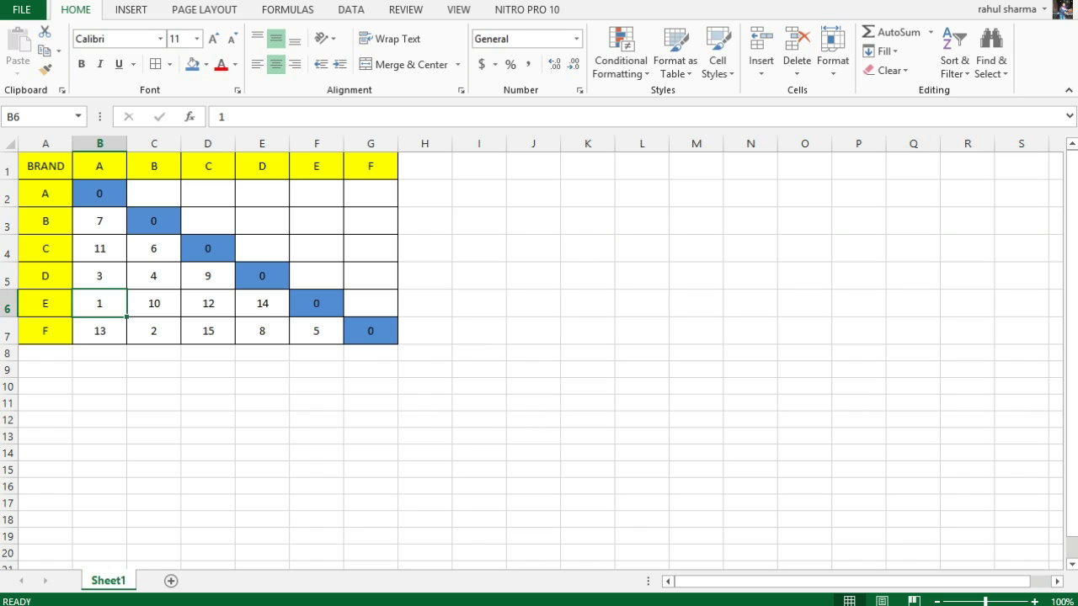
click(99, 166)
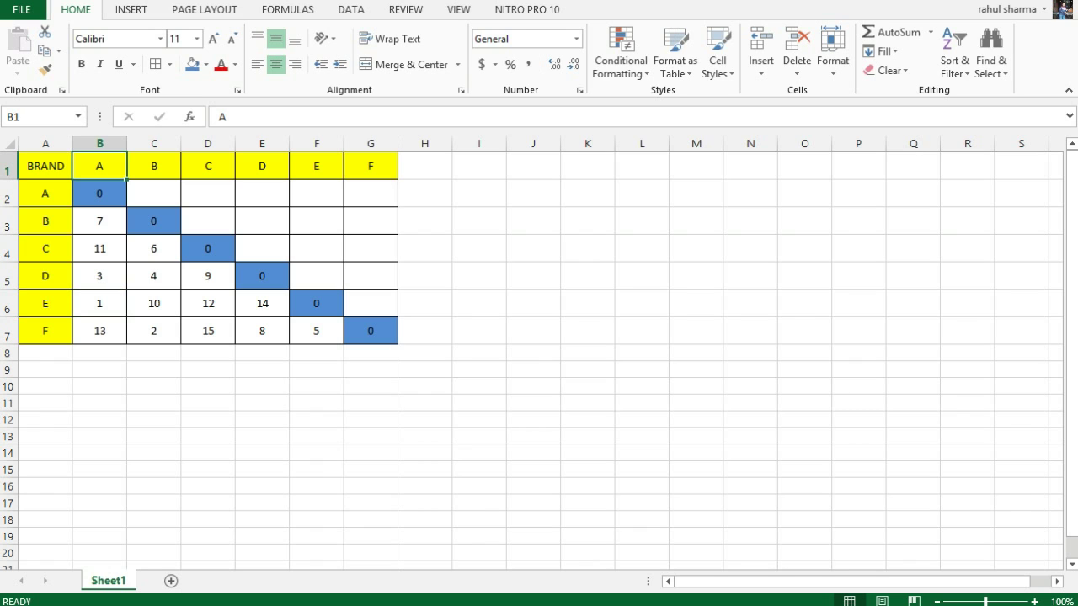
click(45, 303)
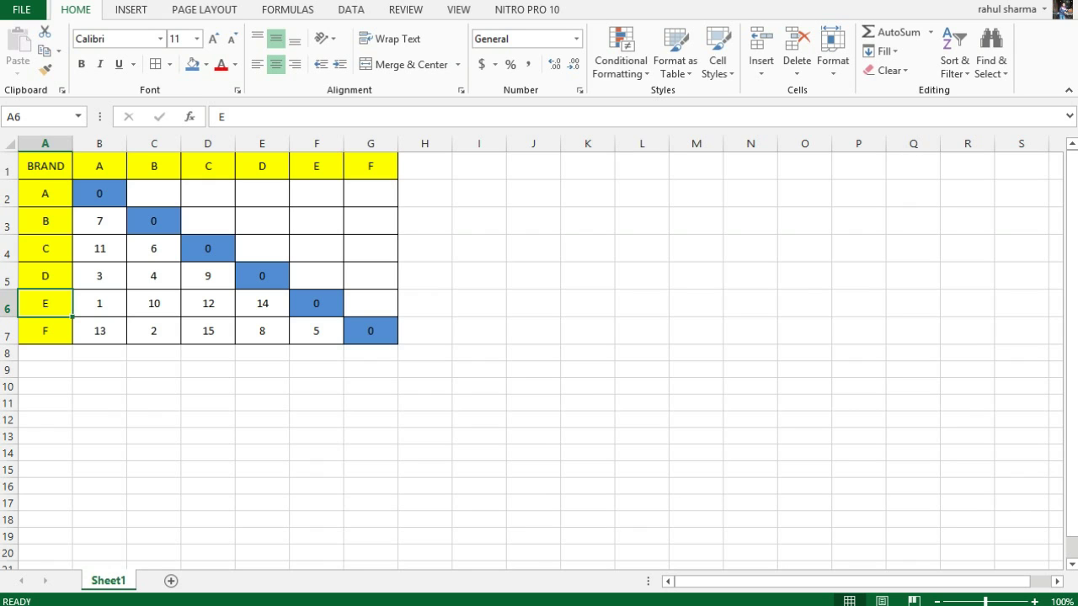
click(99, 303)
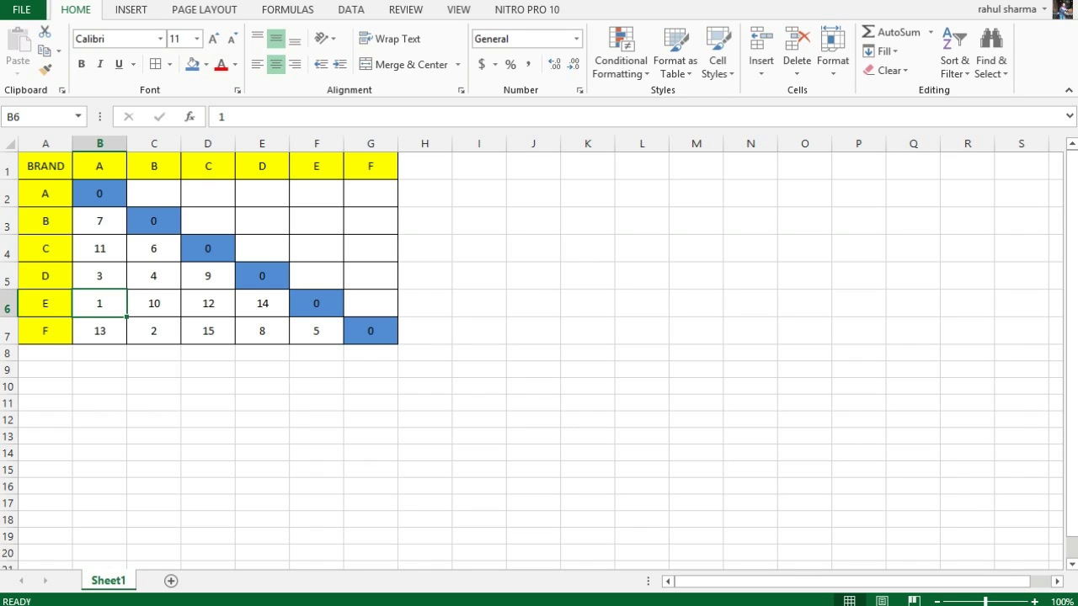
click(153, 331)
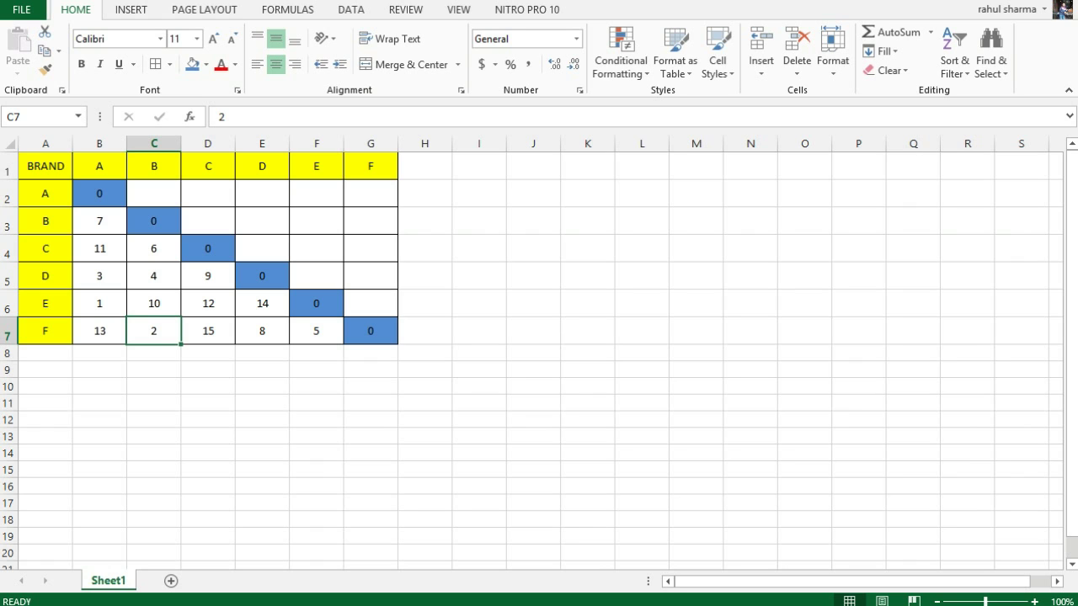
click(208, 331)
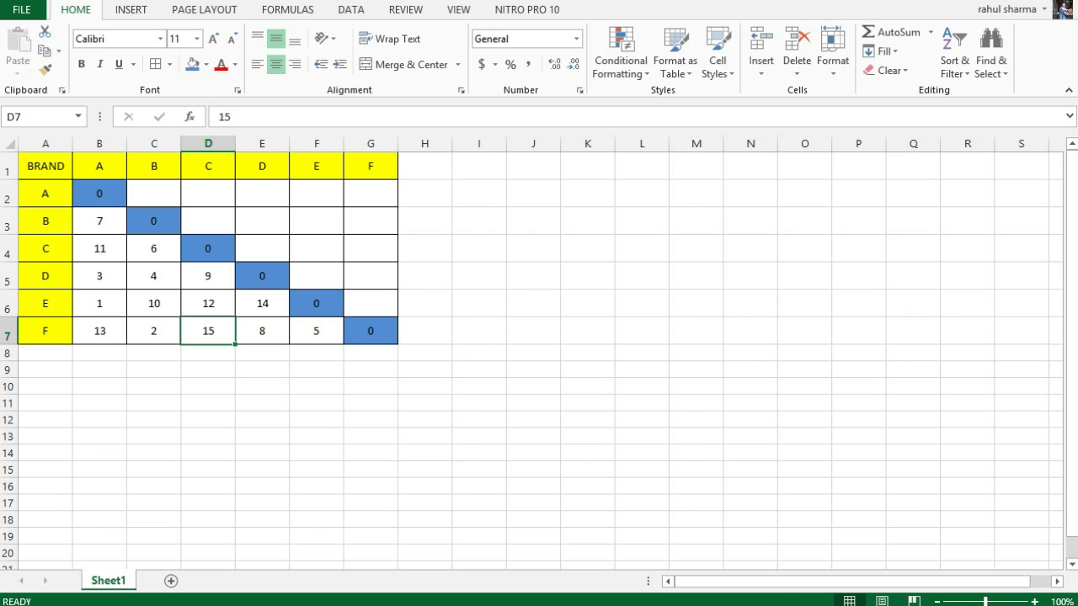
- Switch to SPSS and review the variable definitions, including Brand's type settings and the measurement level options for variable A
key(alt+Tab)
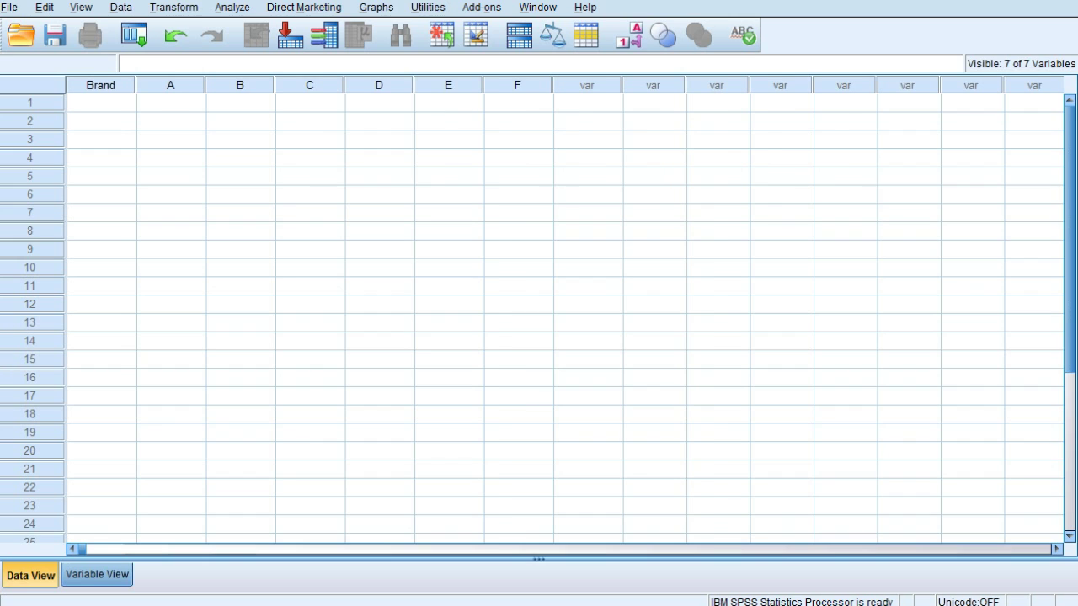
click(97, 574)
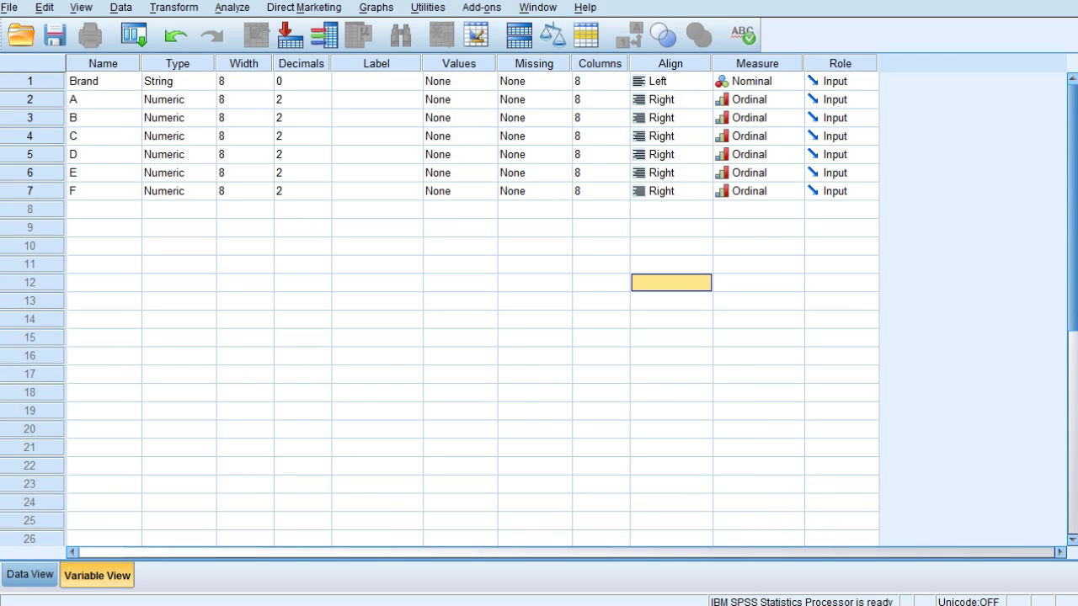
click(104, 82)
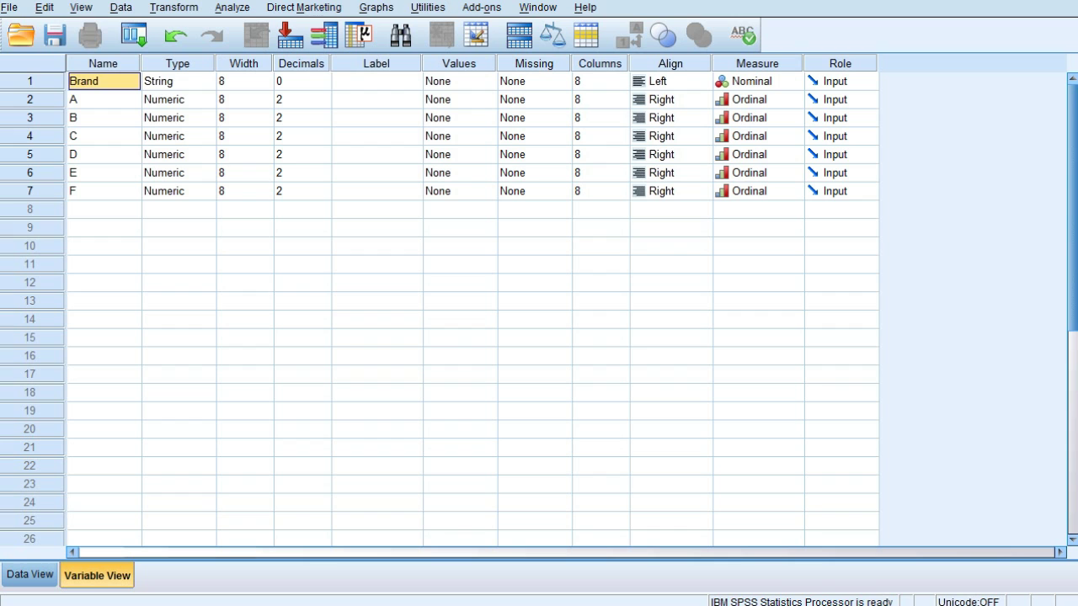
click(176, 82)
click(207, 81)
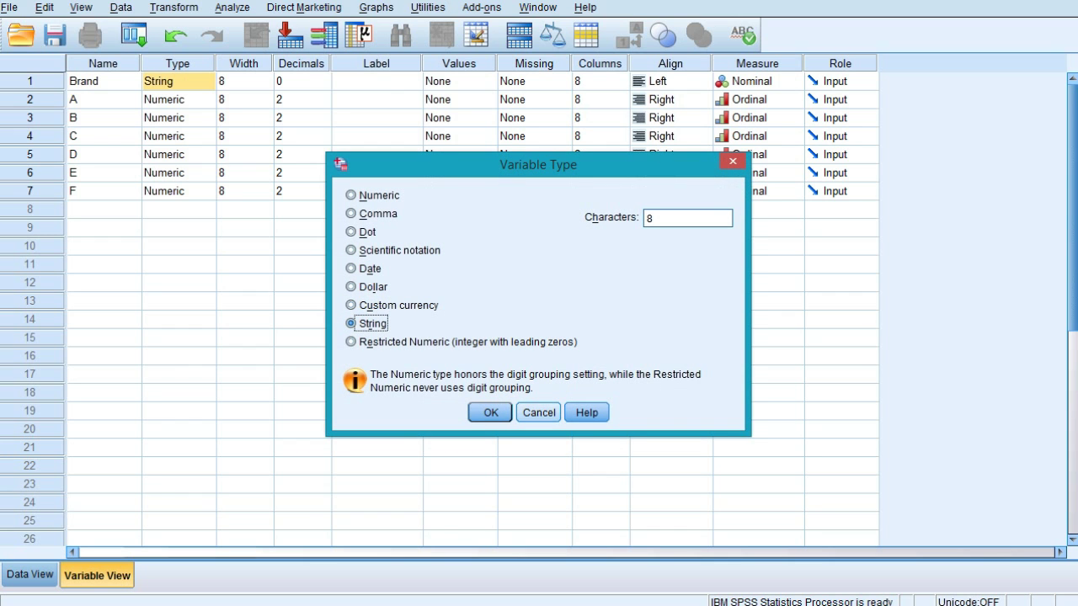
click(539, 412)
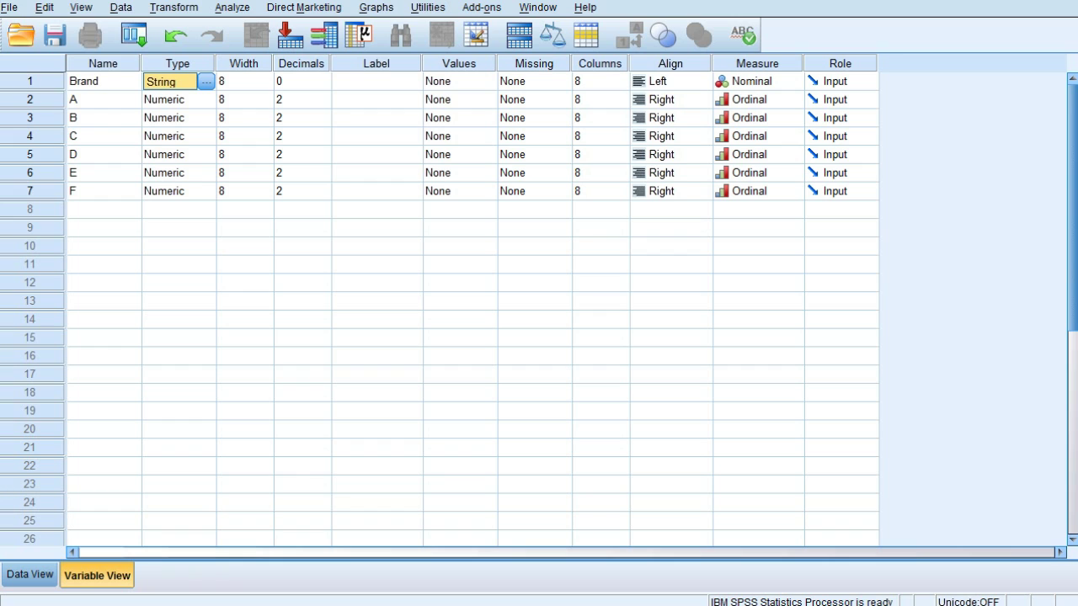
click(761, 99)
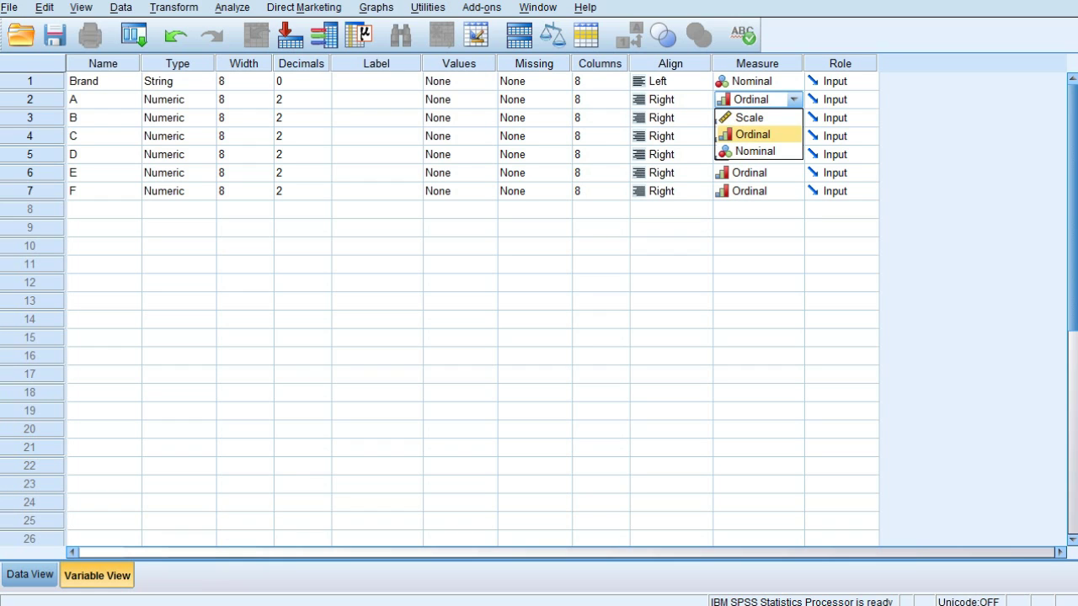
click(758, 227)
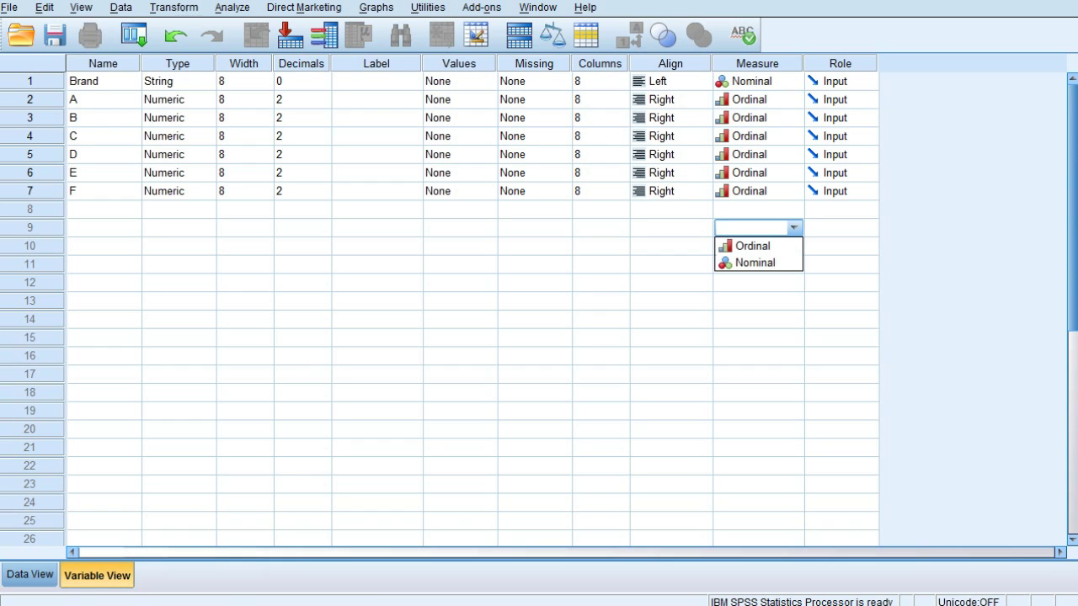
click(761, 99)
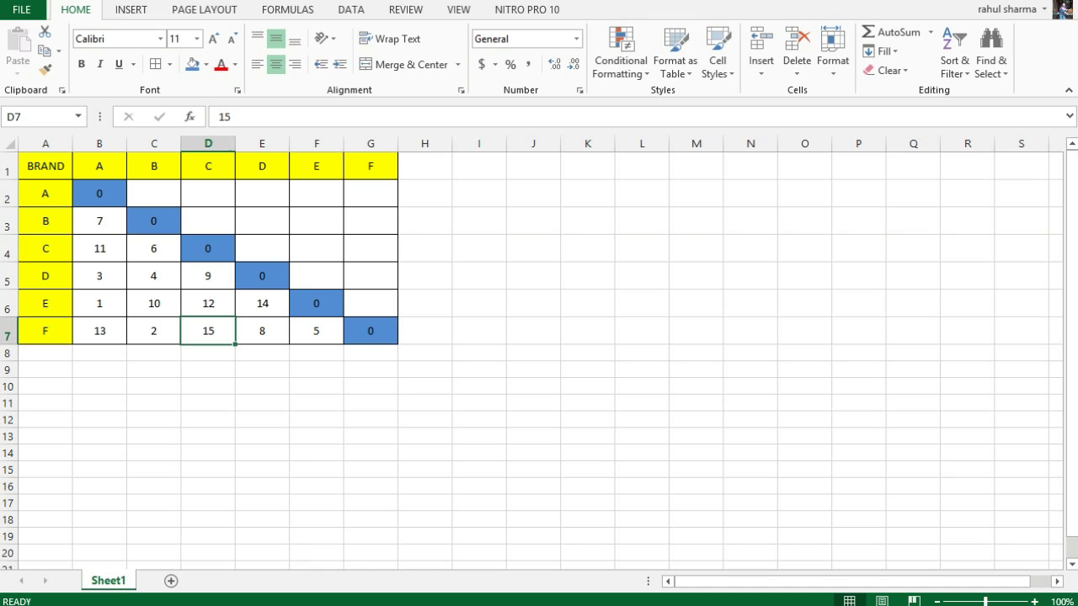
- Copy the whole brand table A1:G7 in Excel, including its header row
drag(45, 166, 370, 330)
key(ctrl+c)
click(262, 503)
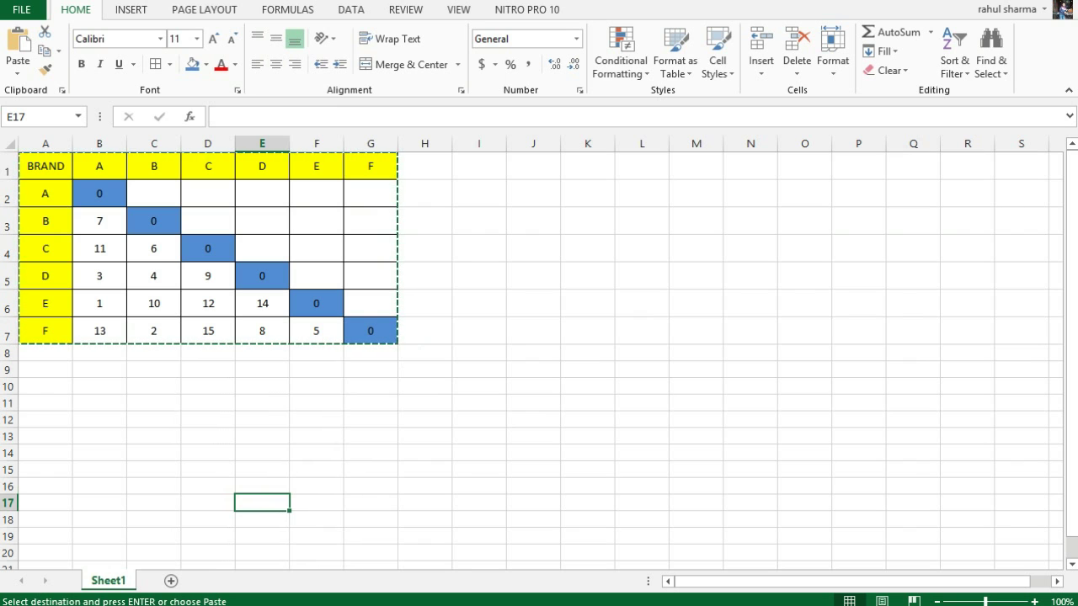
click(99, 167)
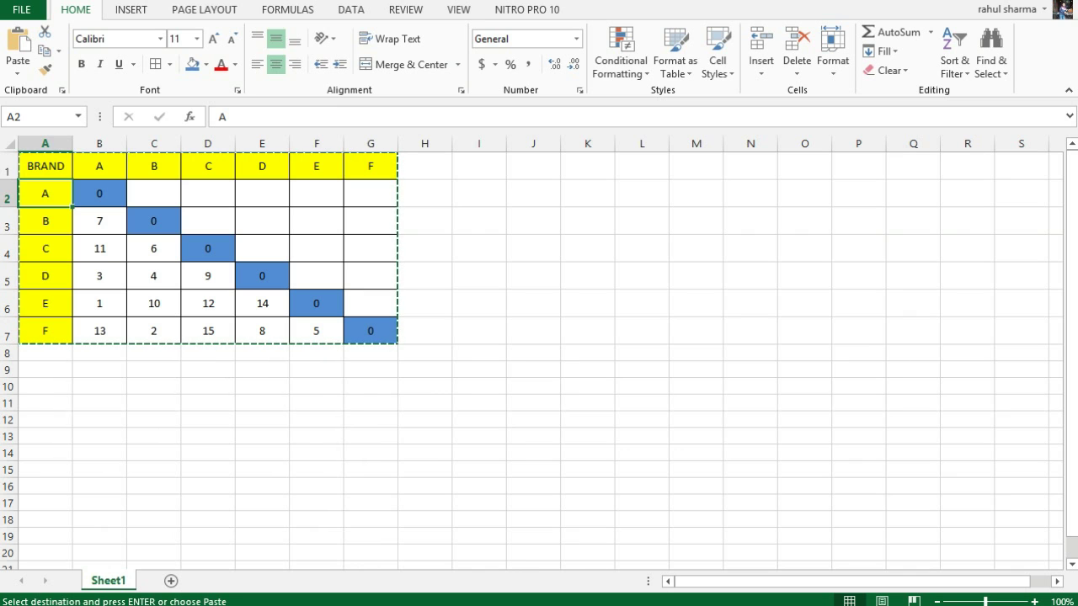
click(317, 419)
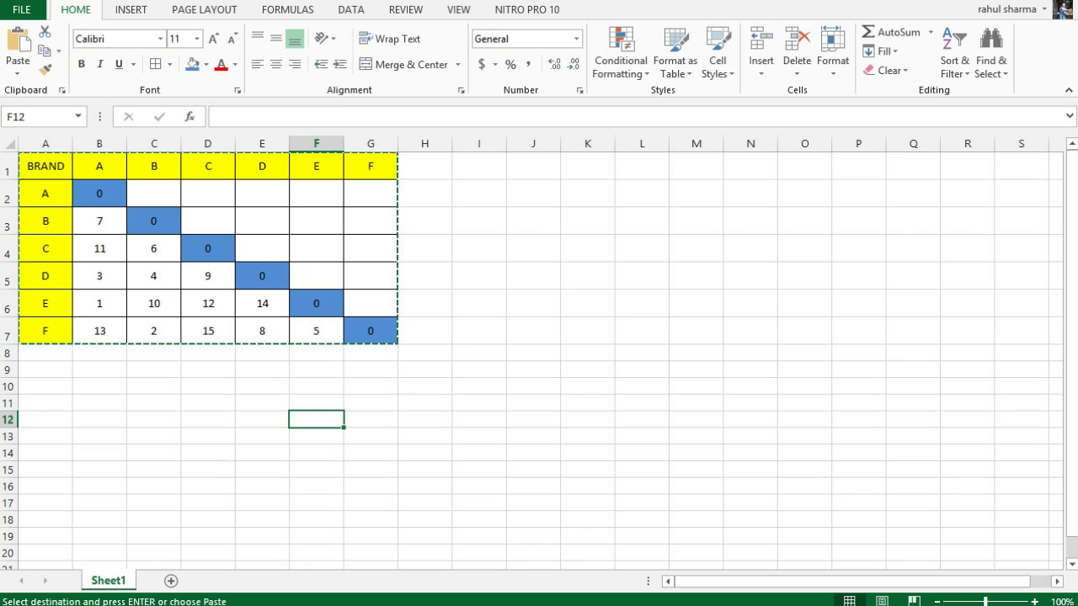
- Copy the brand labels and ranks in A2:G7 without the header row and switch to the SPSS data editor
drag(46, 194, 371, 331)
right_click(348, 246)
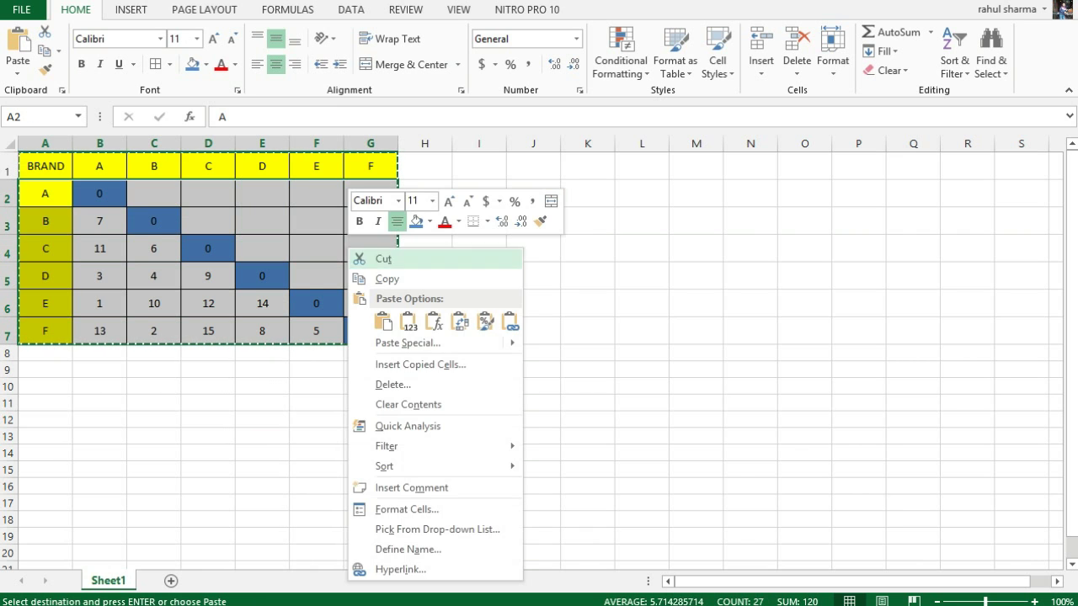
click(389, 280)
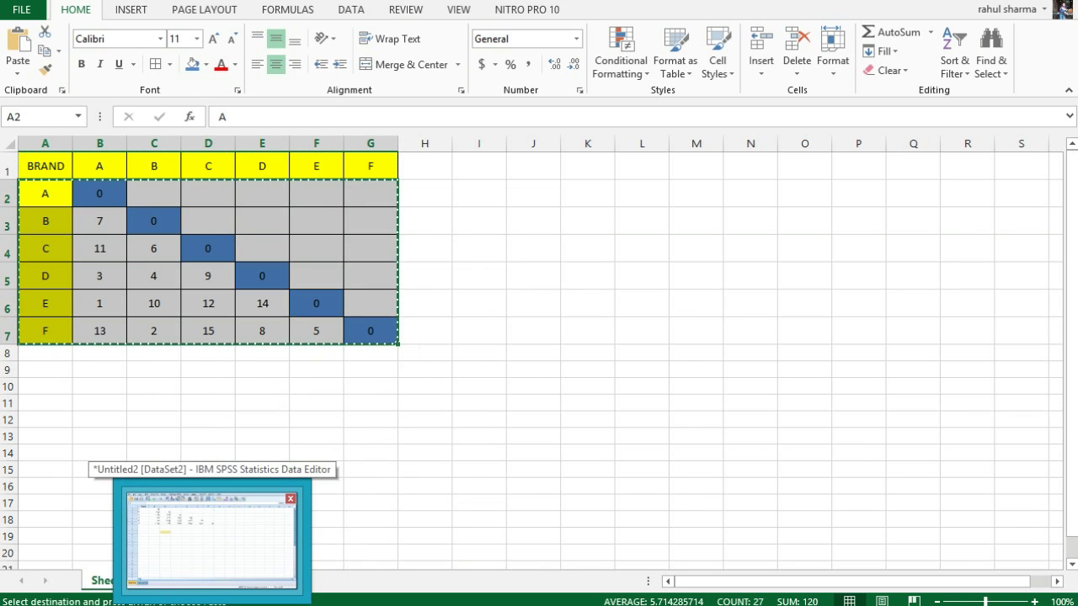
click(210, 538)
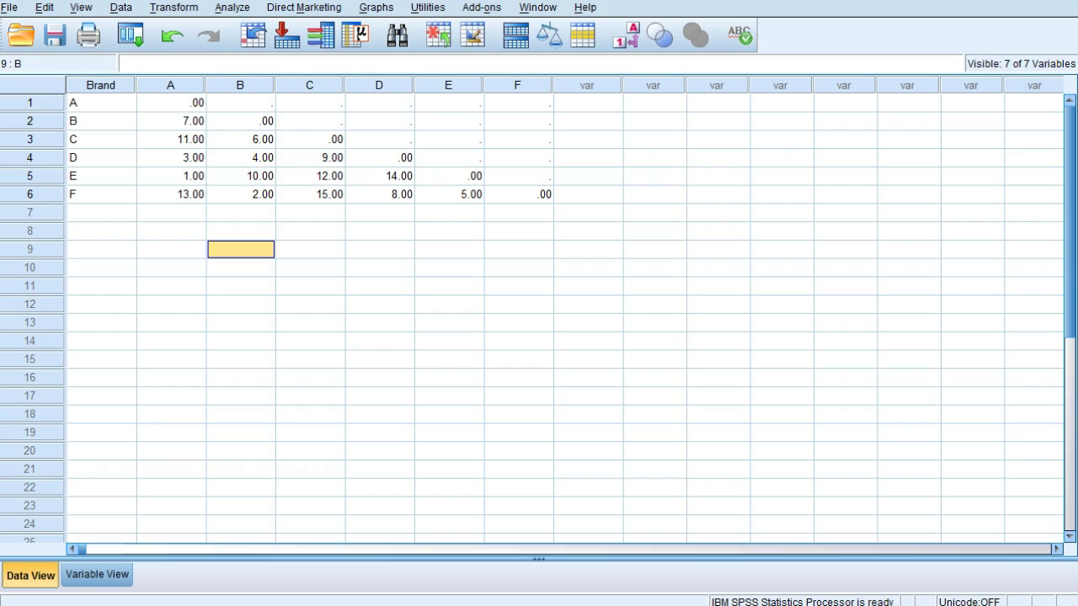
- Review the six brand names in the Brand column and the proximity matrix in columns A to F
click(101, 103)
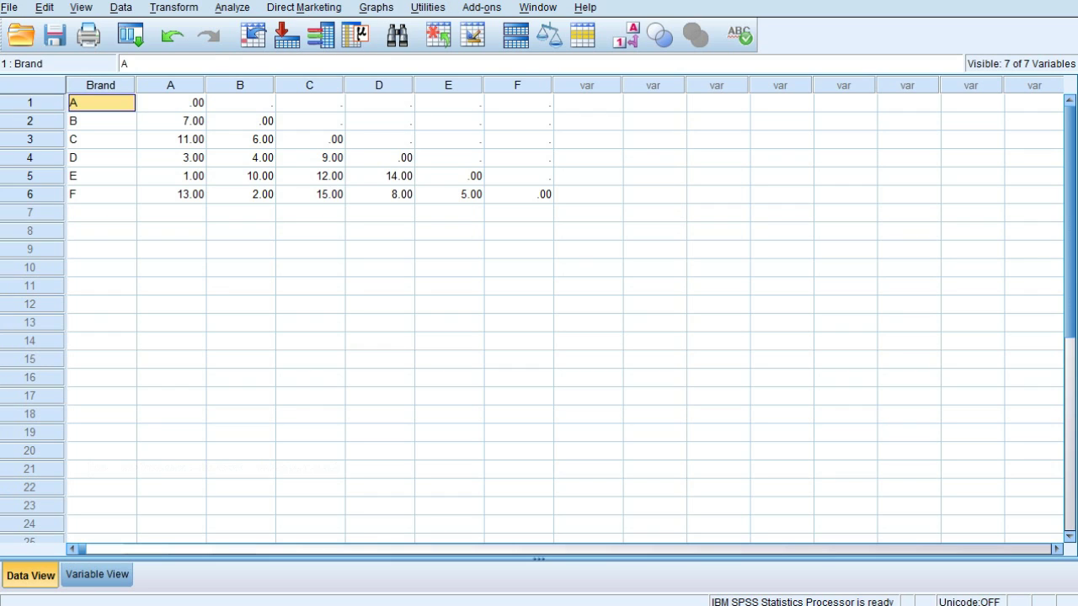
key(shift+Down)
key(shift+Down)
key(shift+Down)
key(shift+Down)
key(shift+Down)
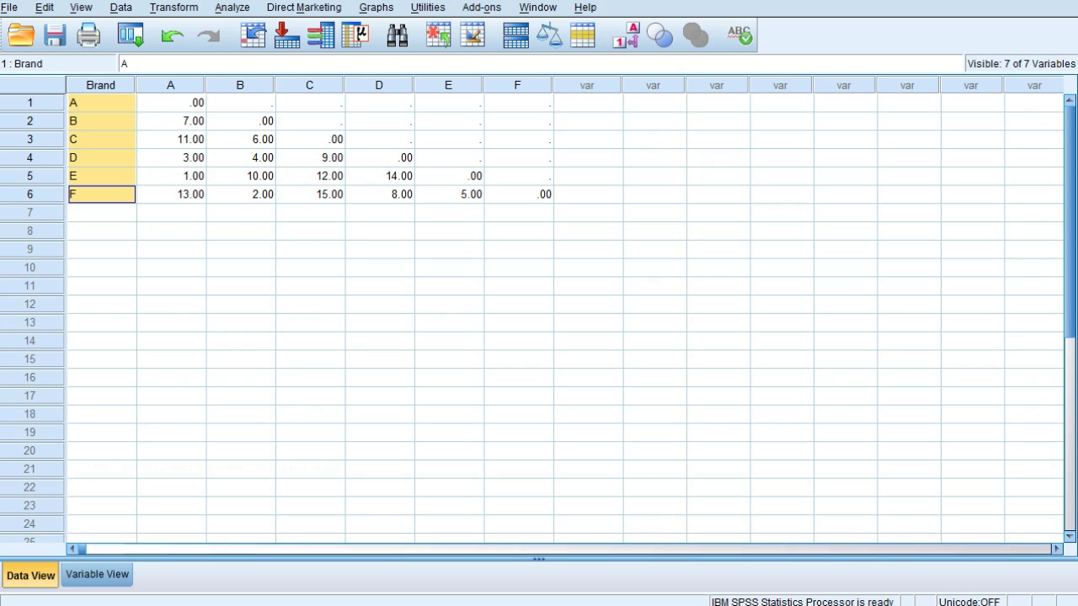
click(171, 103)
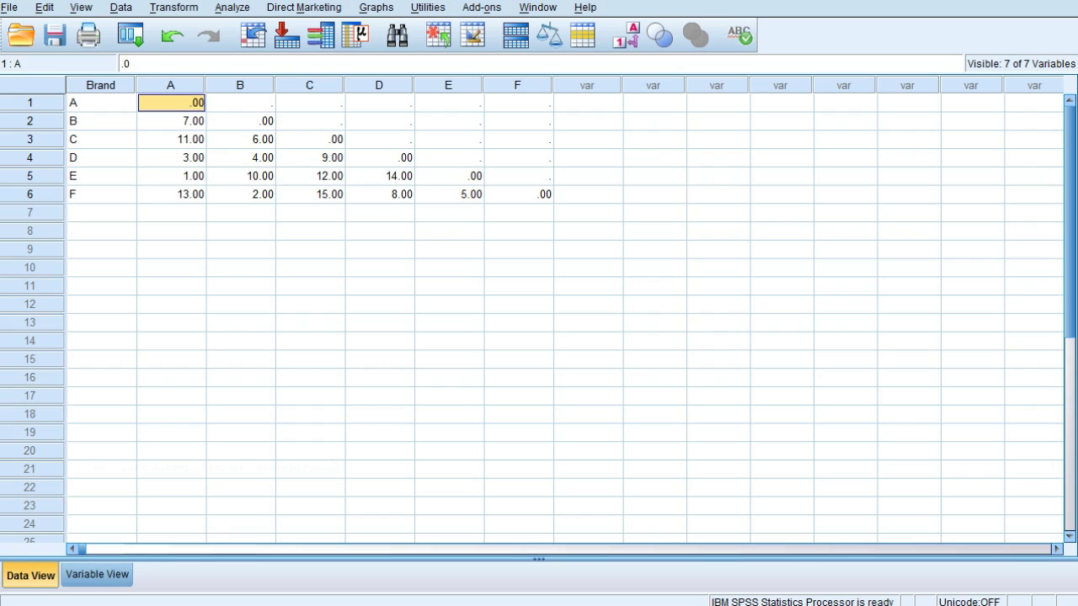
drag(171, 102, 518, 194)
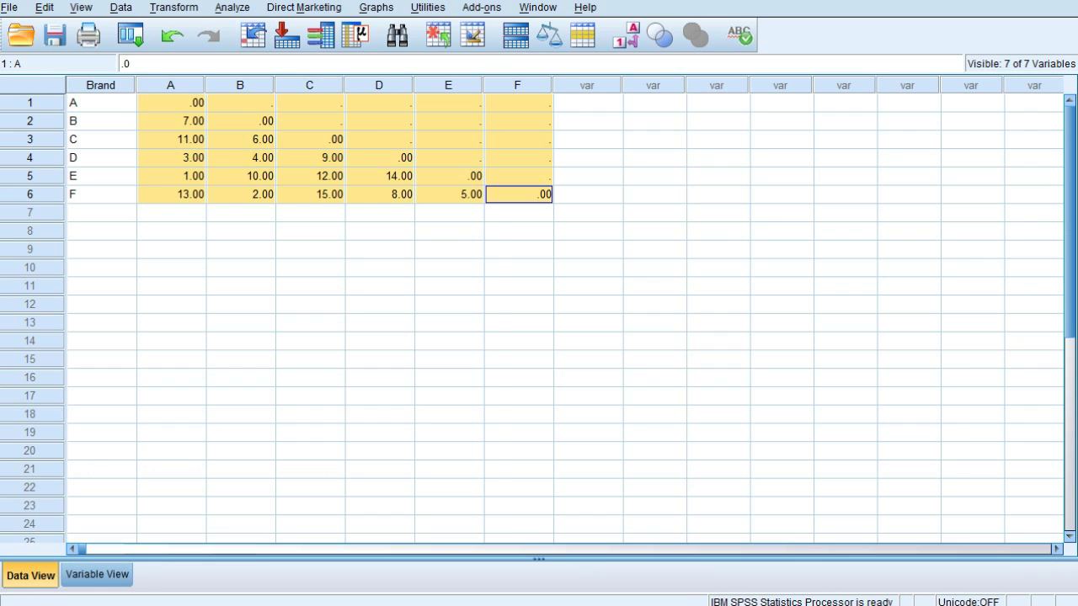
- Start Multidimensional Scaling (PROXSCAL) and define the data as proximities from one matrix source, in a matrix across columns
click(232, 8)
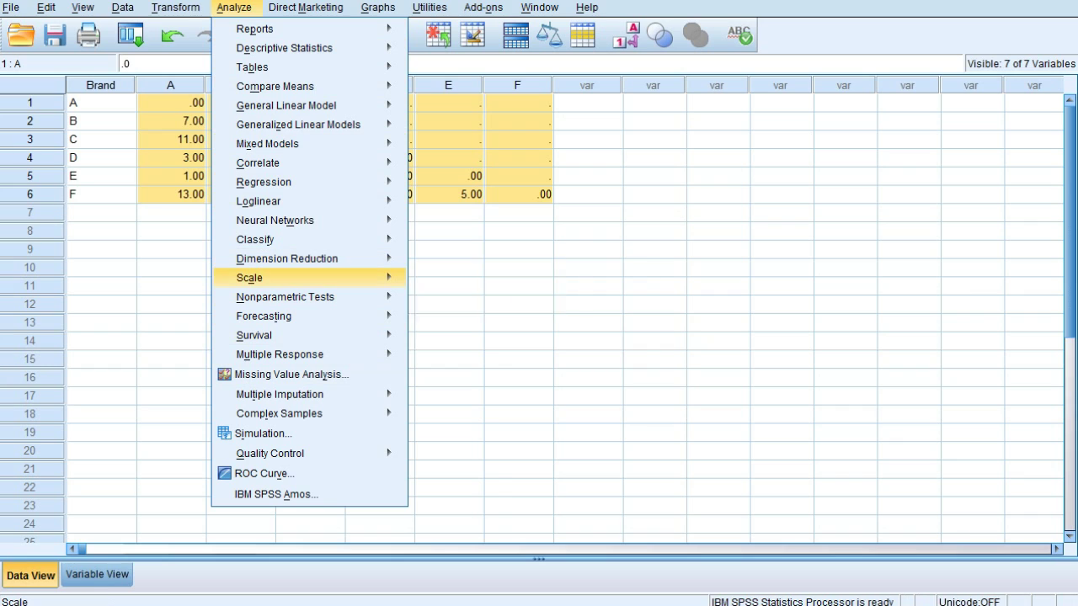
mouse_move(249, 278)
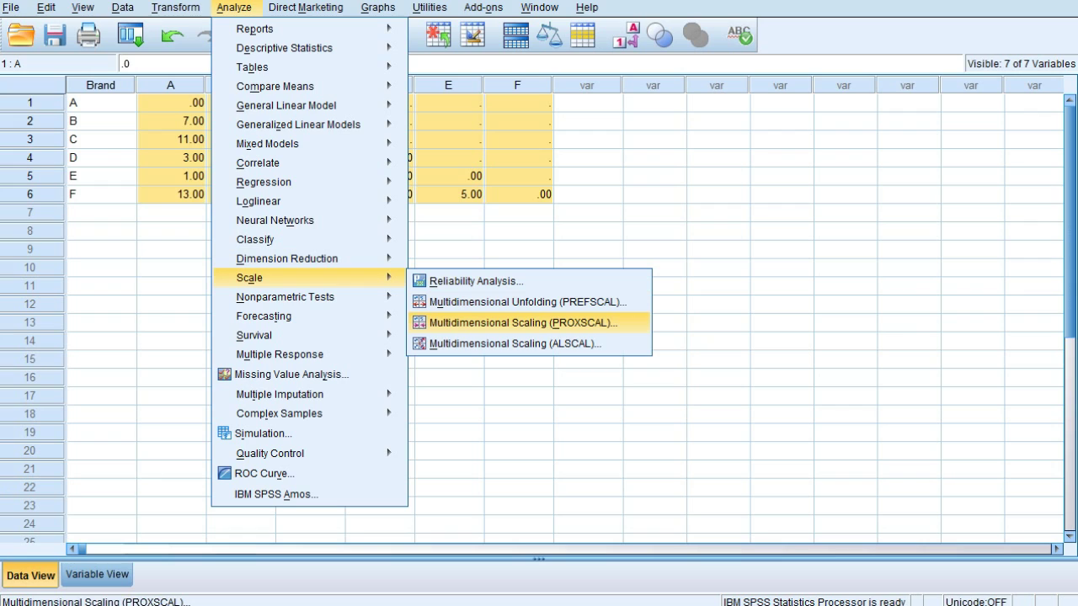
key(Down)
click(523, 323)
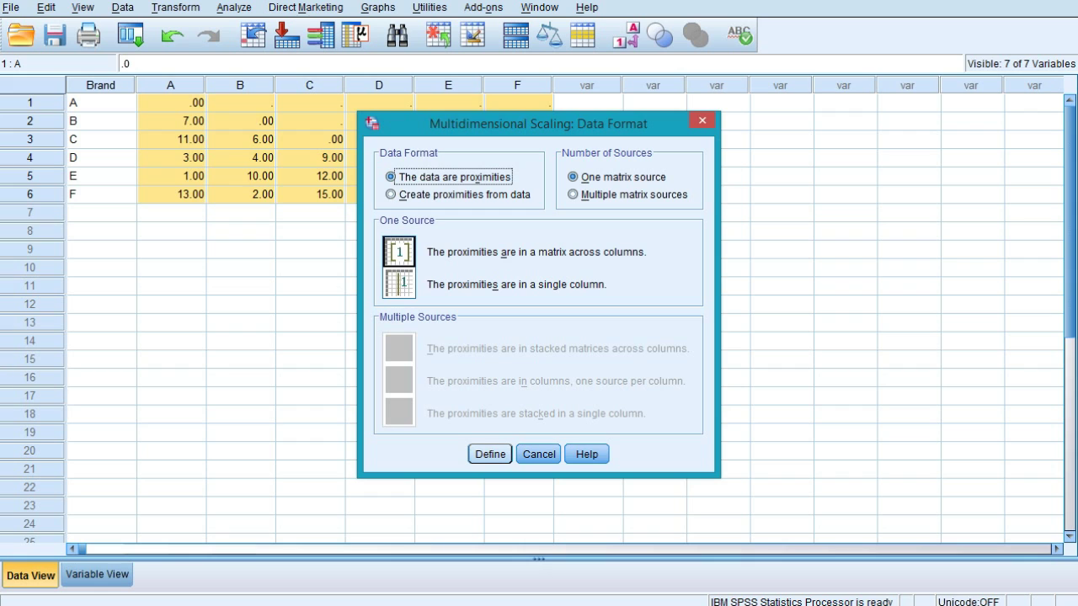
key(Return)
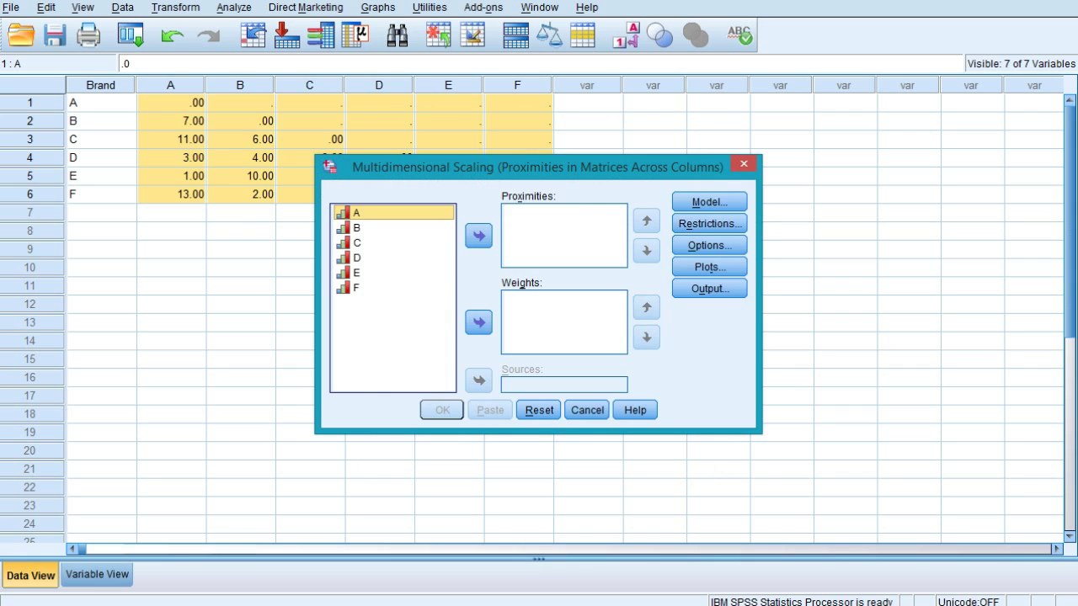
- Assign all six brand variables, A to F, as the proximities of the multidimensional scaling analysis
click(356, 288)
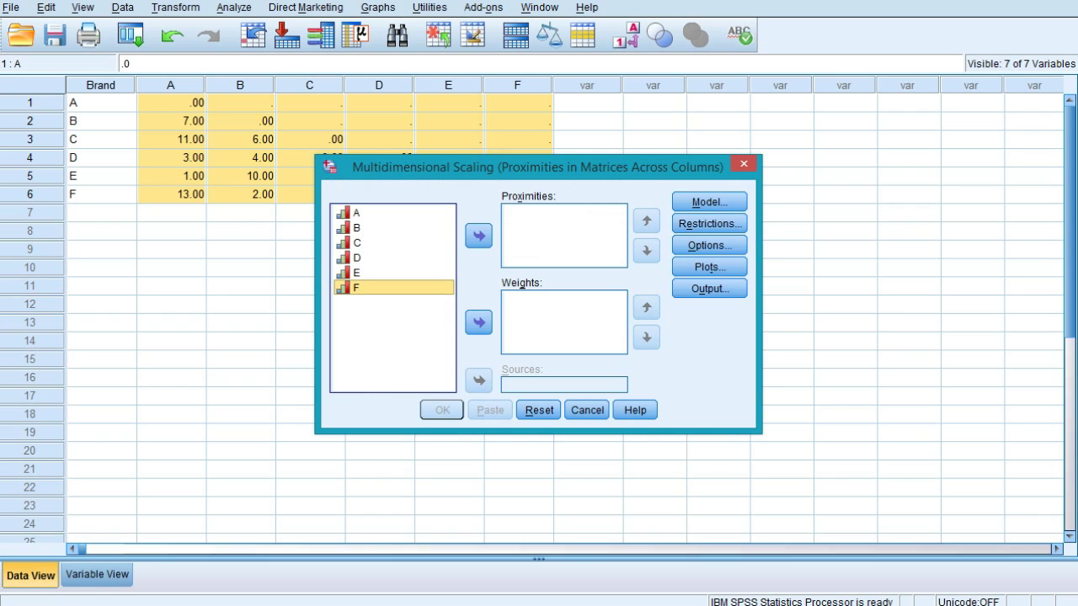
click(356, 213)
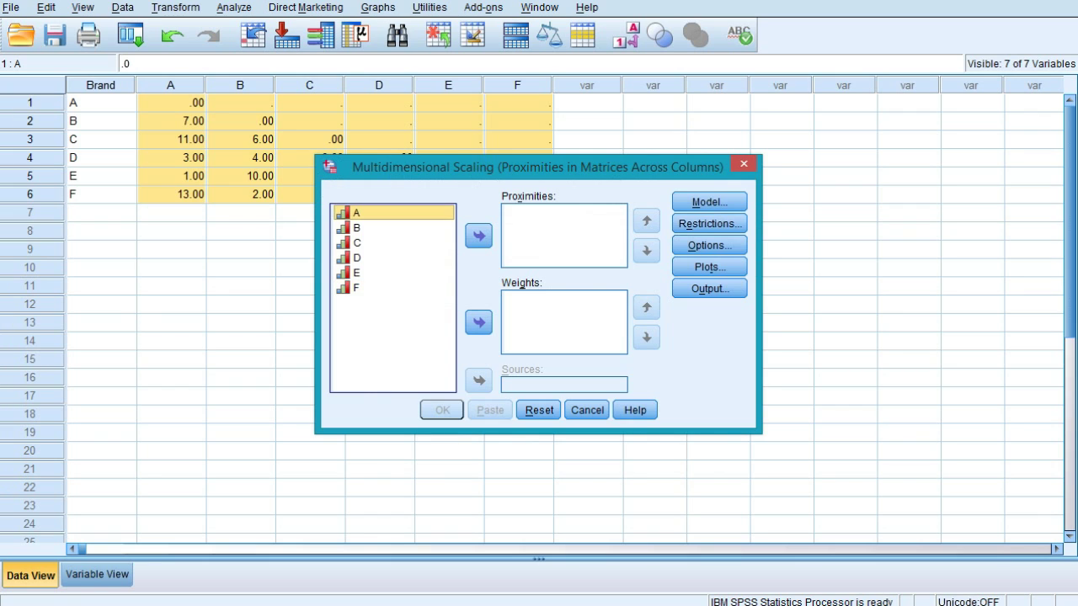
key(ctrl+a)
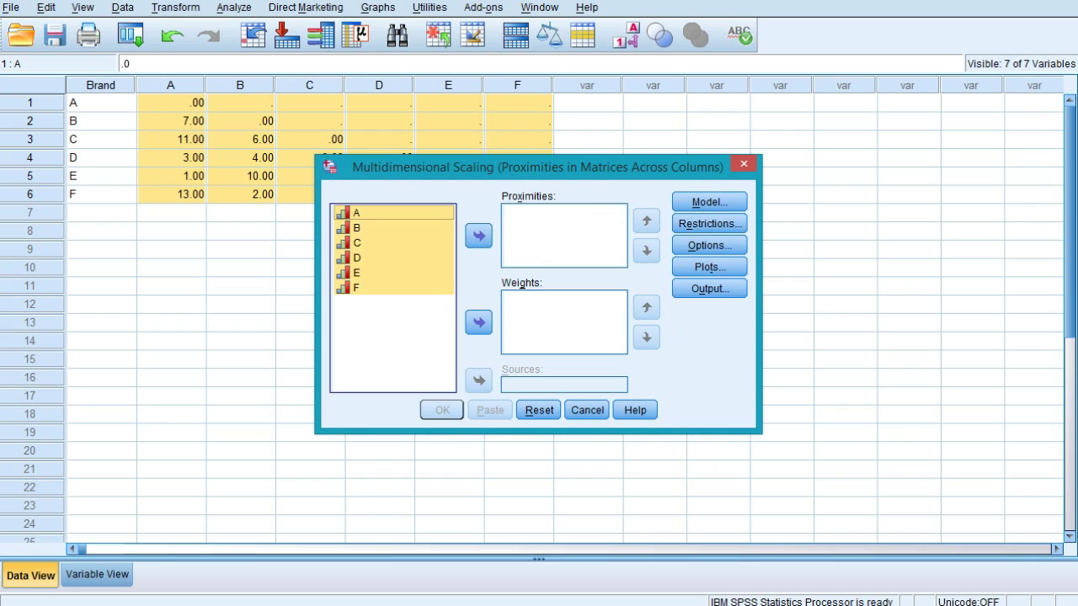
click(478, 236)
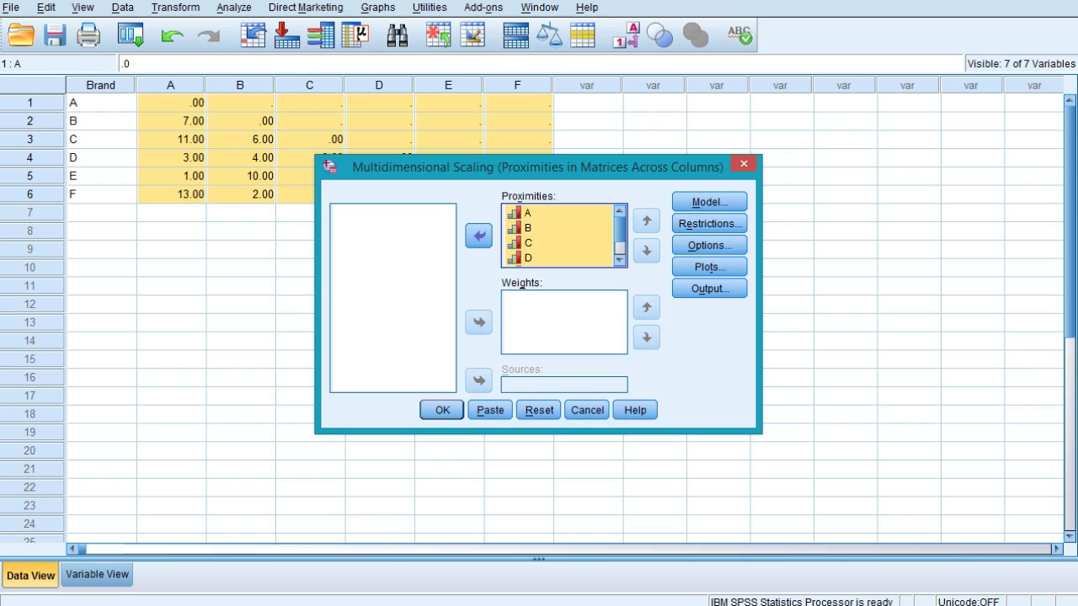
- Define the scaling model with a lower-triangular matrix, similarities as proximities, an ordinal transformation and 2 dimensions
click(709, 202)
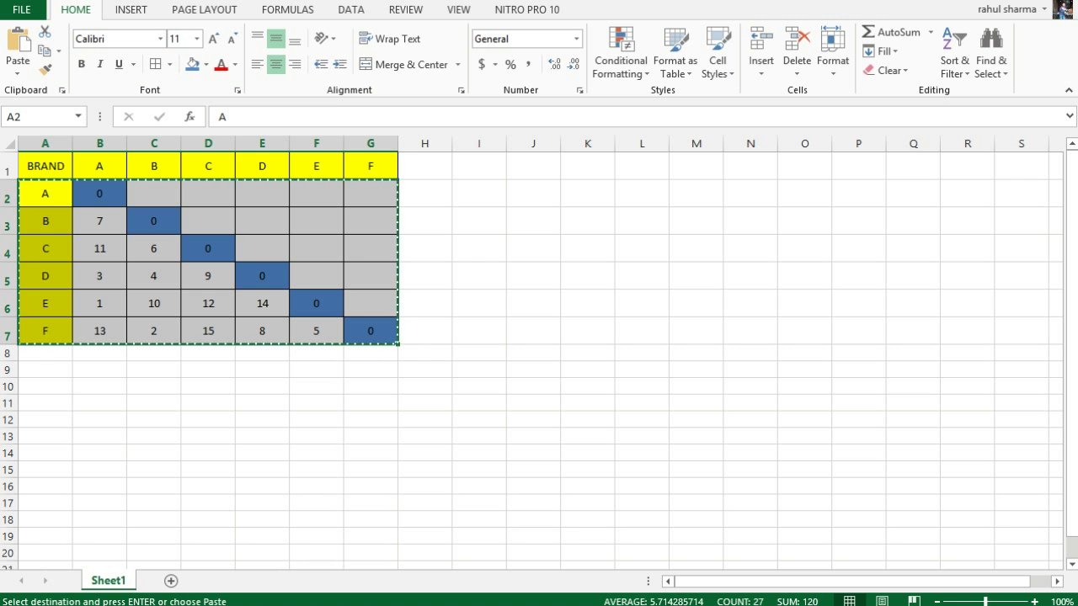
drag(99, 194, 371, 331)
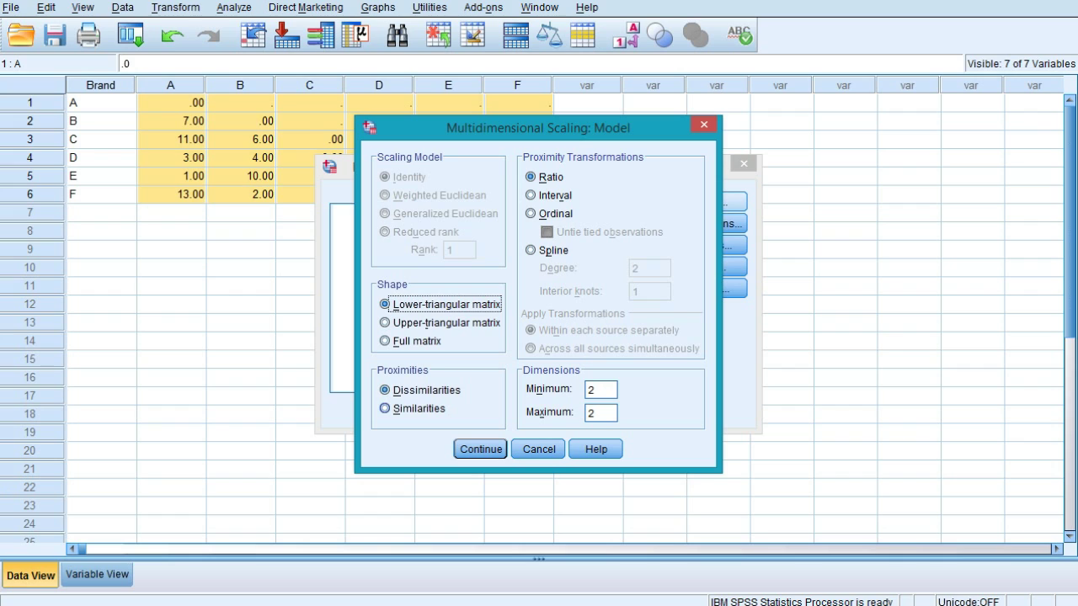
click(385, 409)
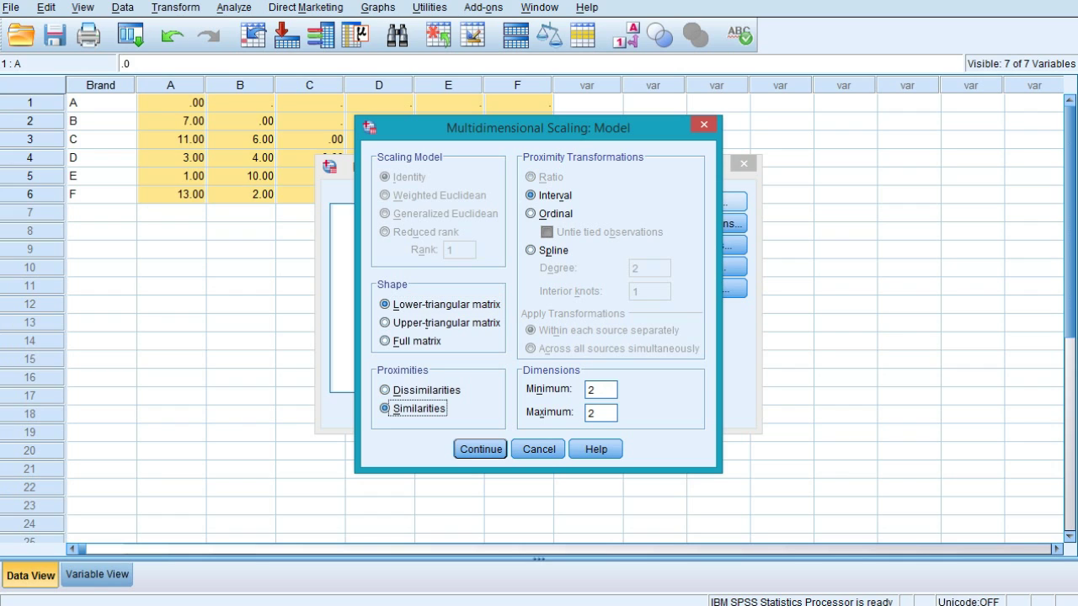
click(530, 214)
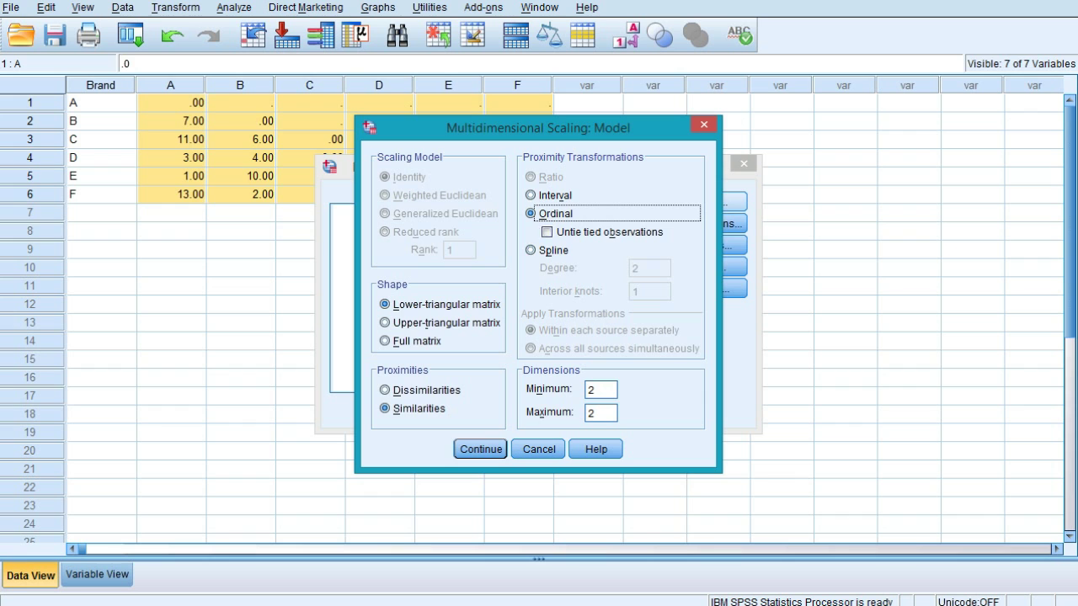
key(Return)
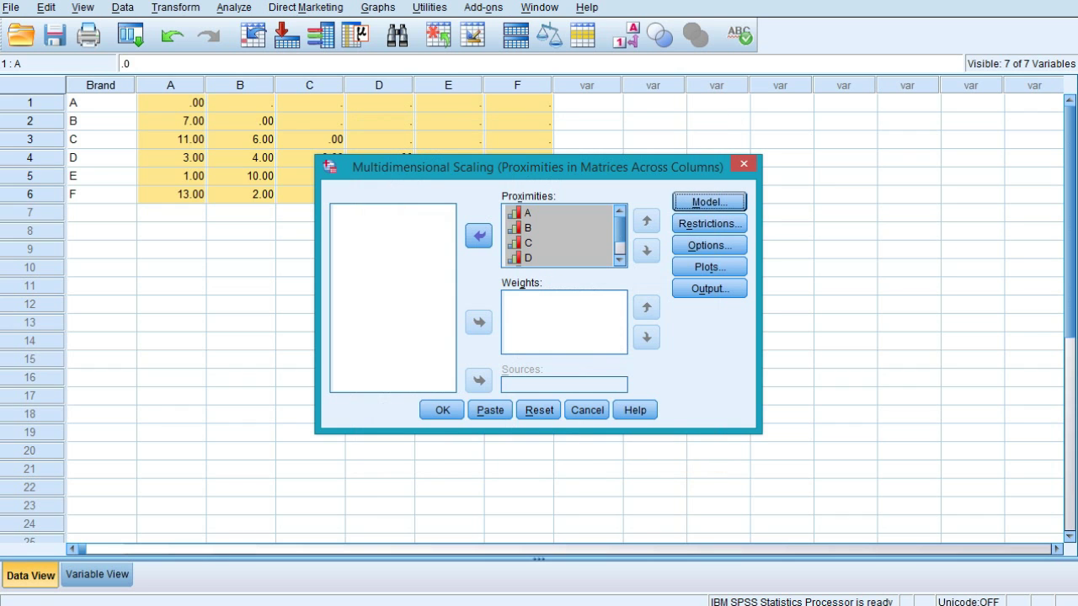
- Accept no restrictions on the common space and the Simplex initial configuration with its default iteration criteria
click(710, 224)
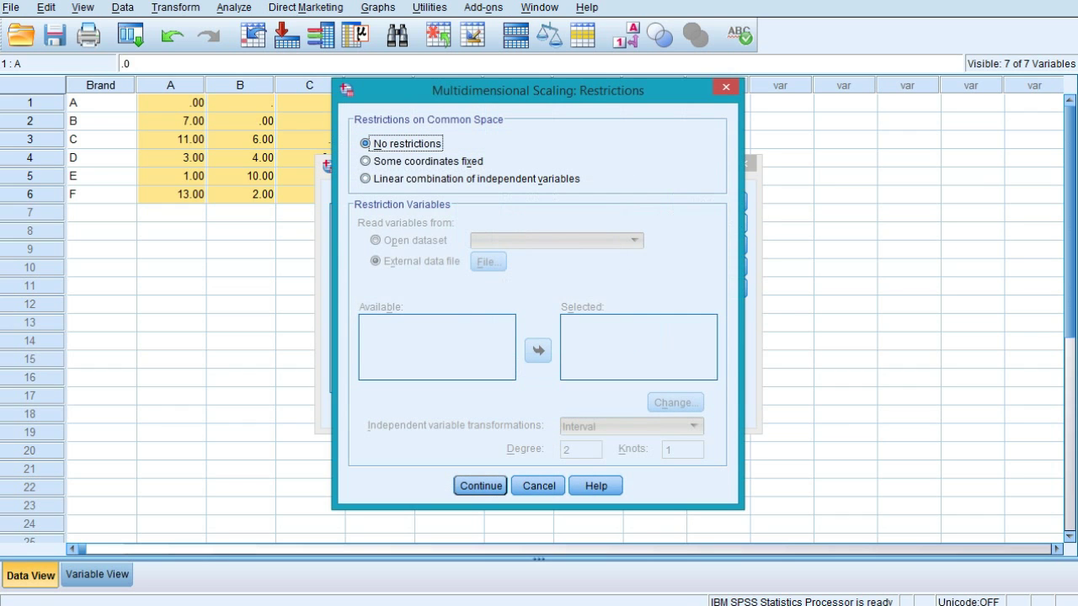
key(Return)
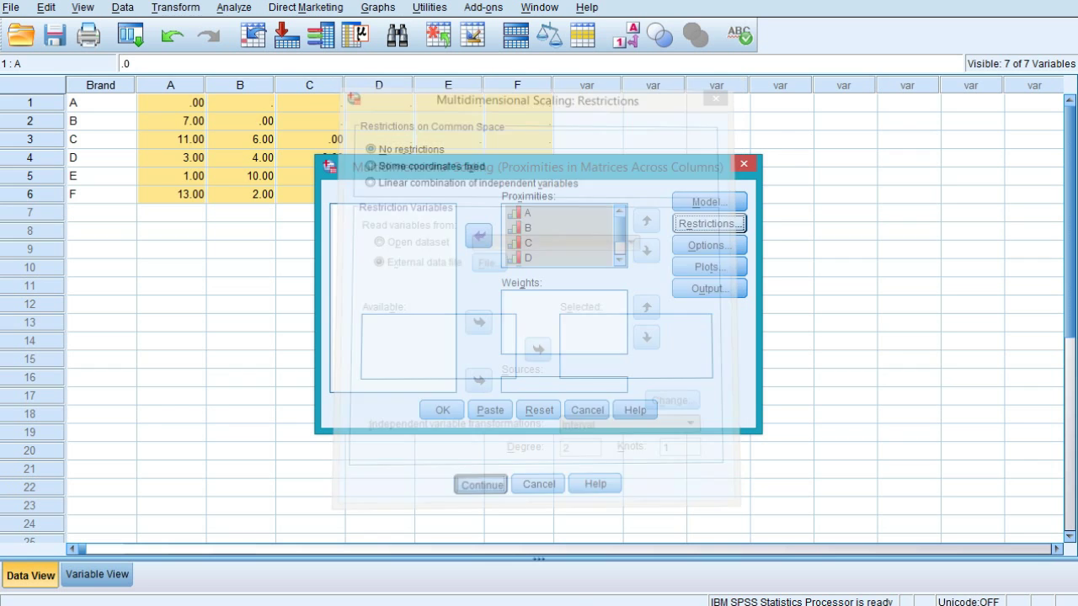
key(alt+o)
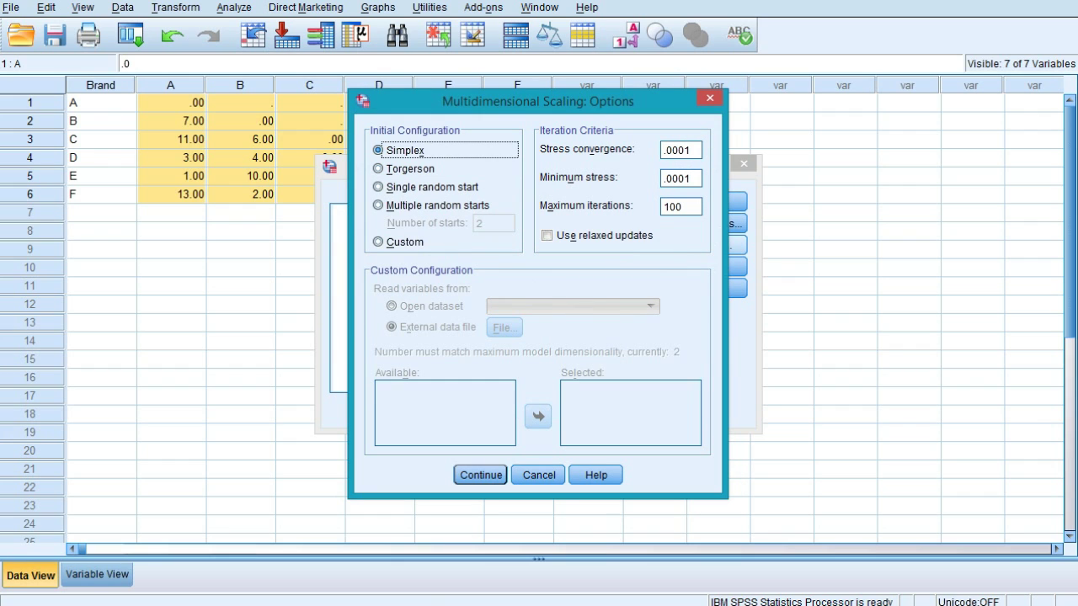
key(Return)
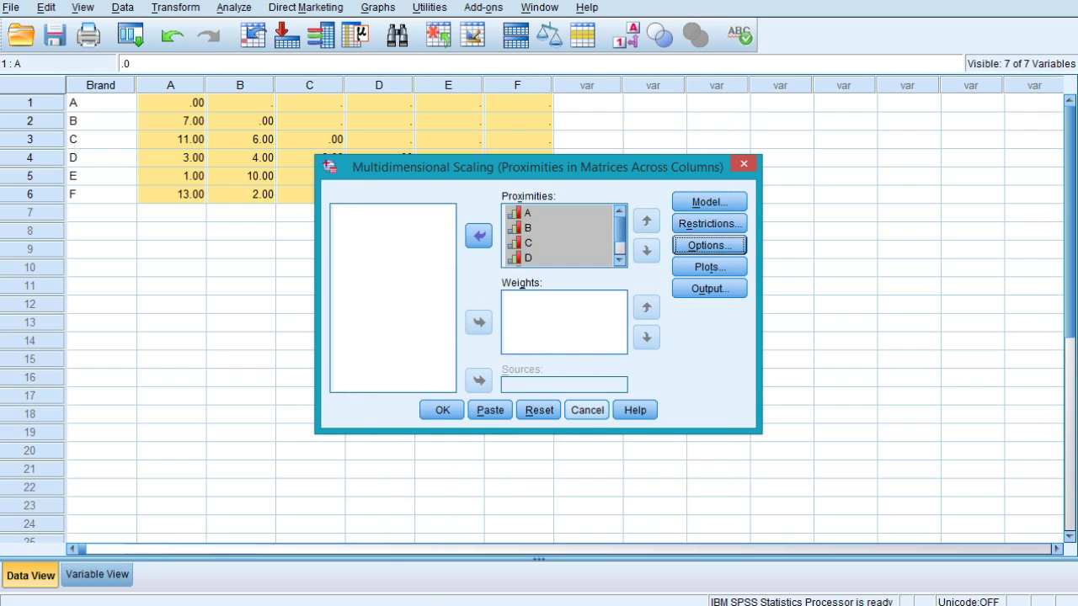
- Accept the common space plot, and the common space coordinates and multiple stress measures as displayed output
key(alt+t)
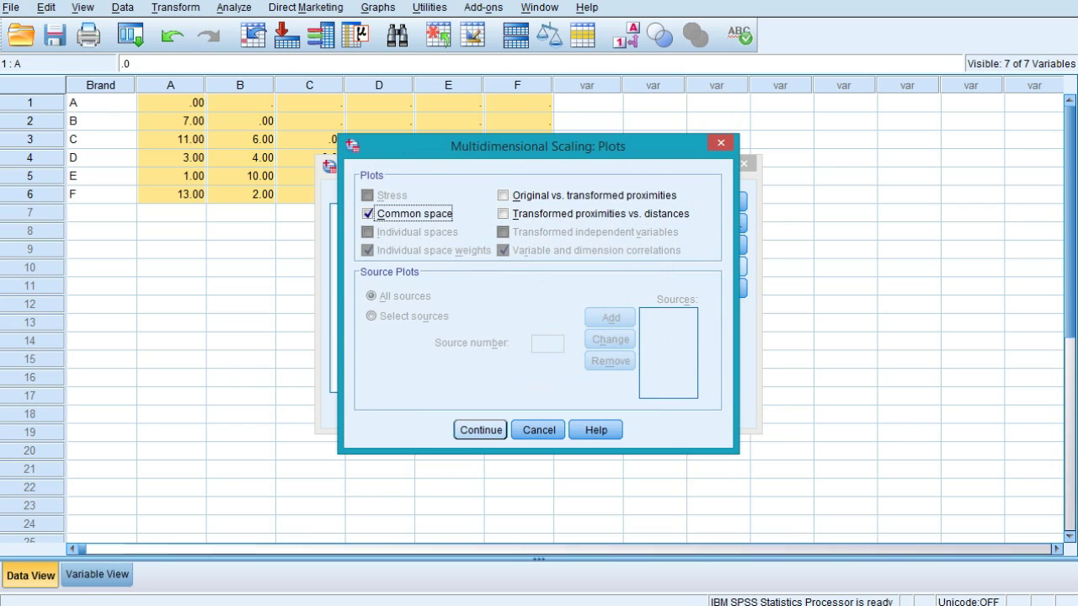
key(Return)
click(709, 289)
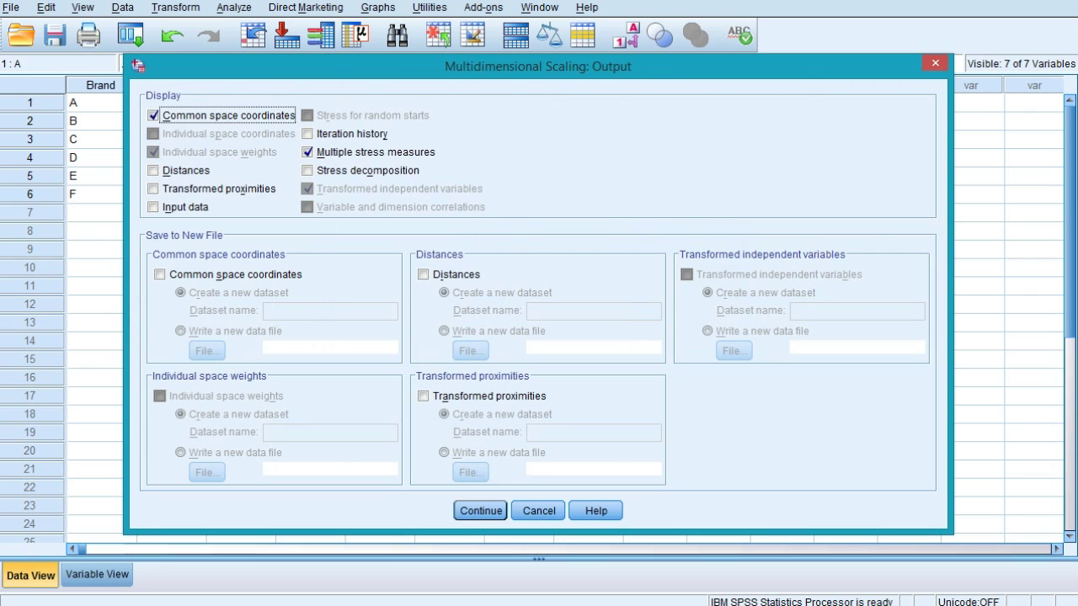
key(Return)
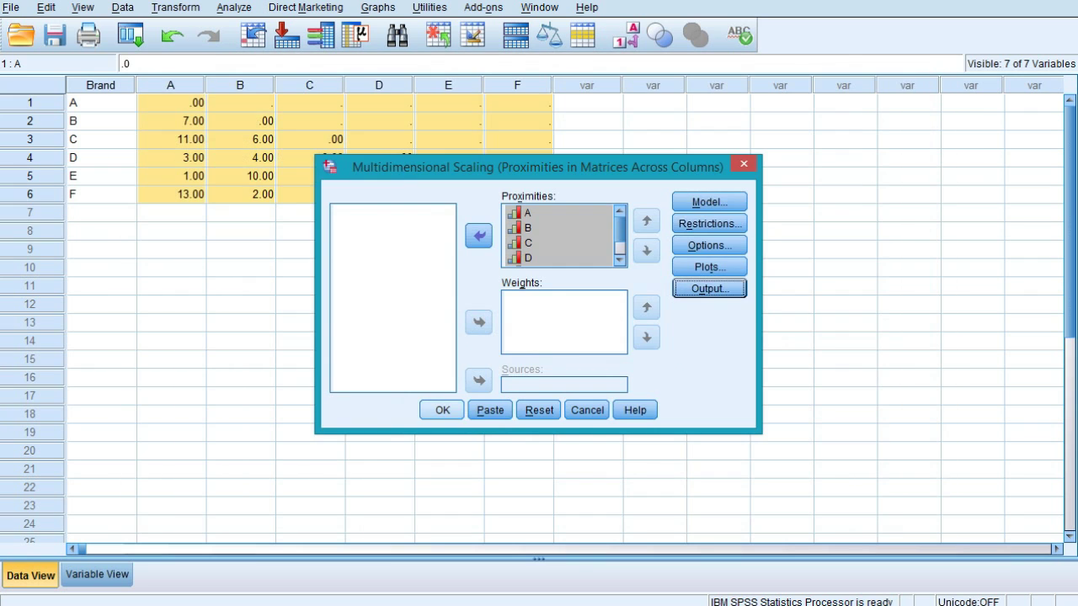
- Run the multidimensional scaling analysis and select the Object Points common space chart in the output
key(Return)
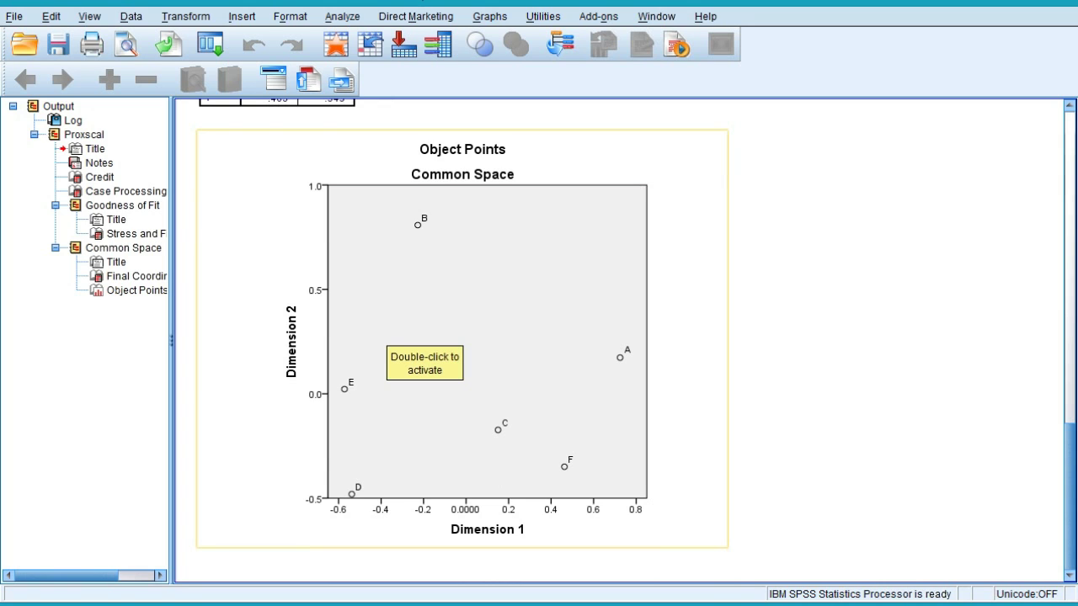
click(389, 333)
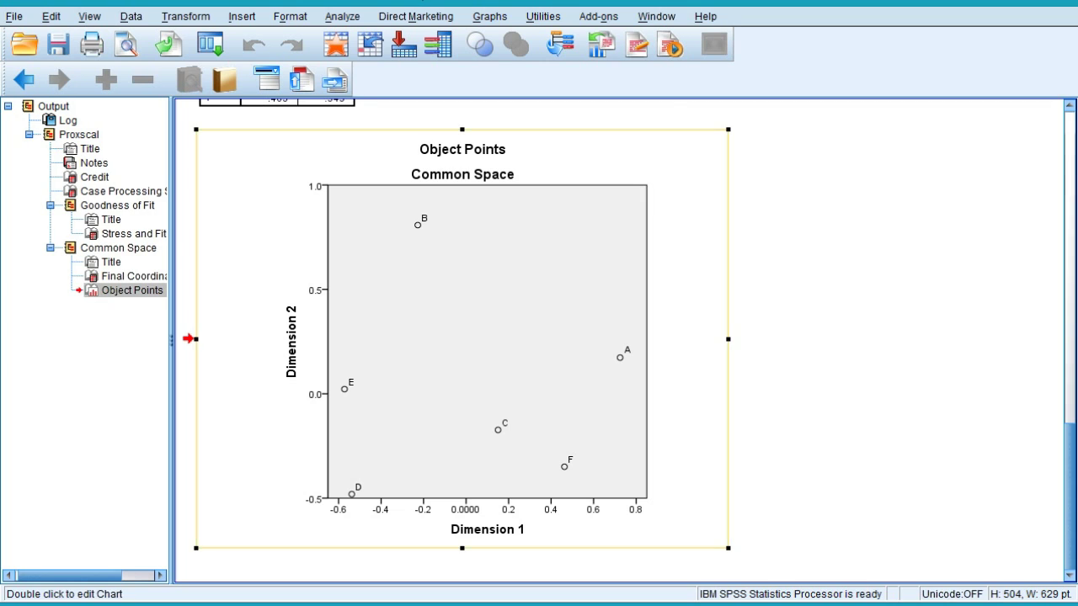